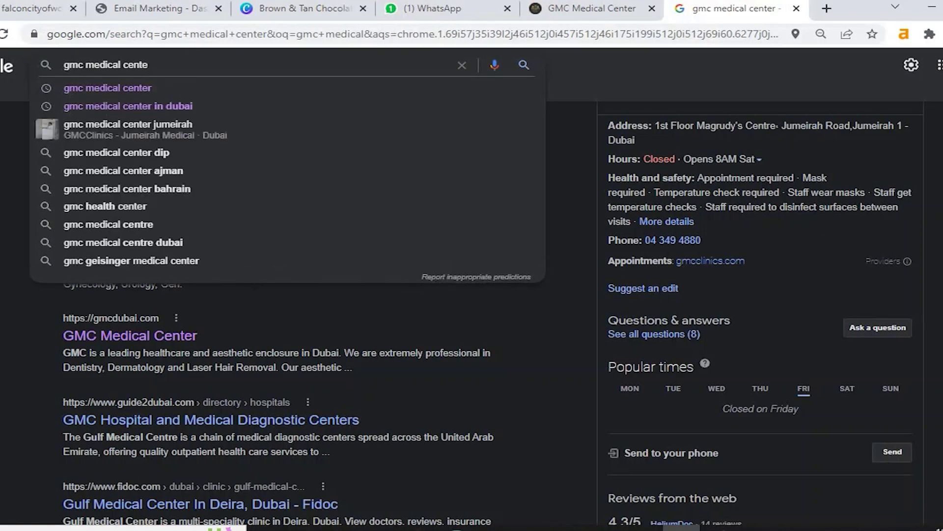
Step: Complete the Google query to 'gmc medical center' and run the search
key("BackSpace")
key("BackSpace")
key("BackSpace")
key("BackSpace")
key("BackSpace")
type("cent")
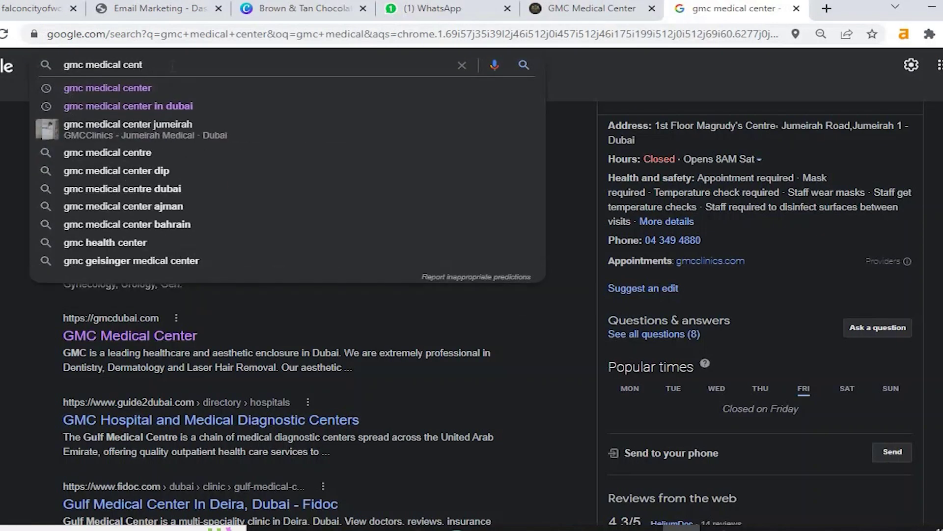
type("er")
key("Return")
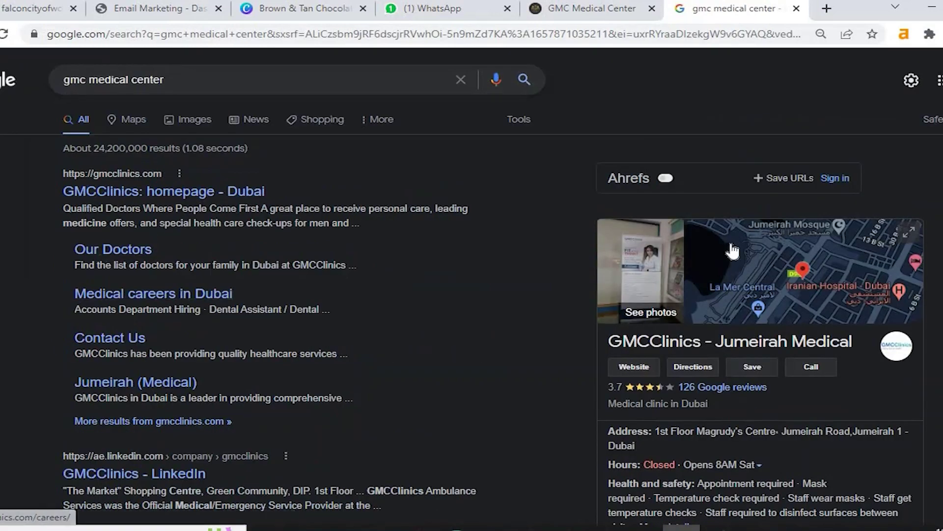
Step: Highlight the gmcdubai.com result's title and its description snippet
scroll(732, 250, "down", 7)
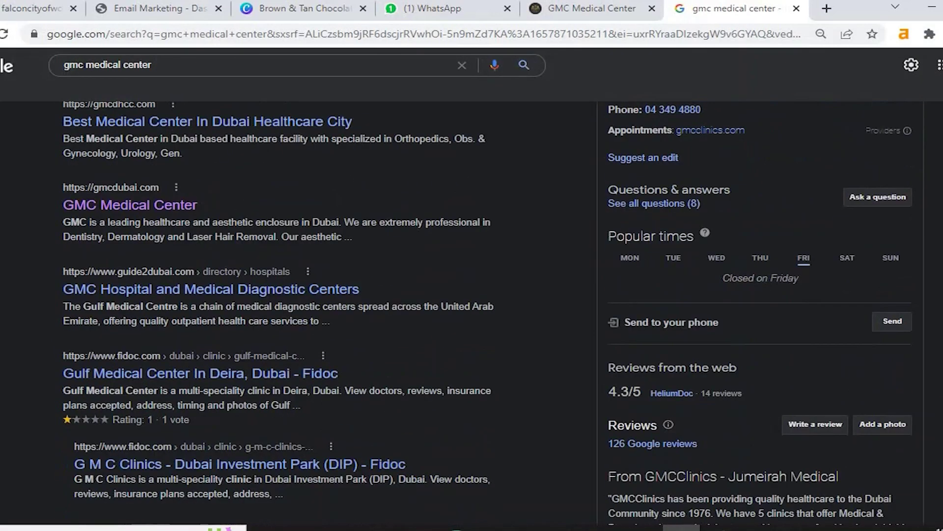
scroll(53, 255, "up", 1)
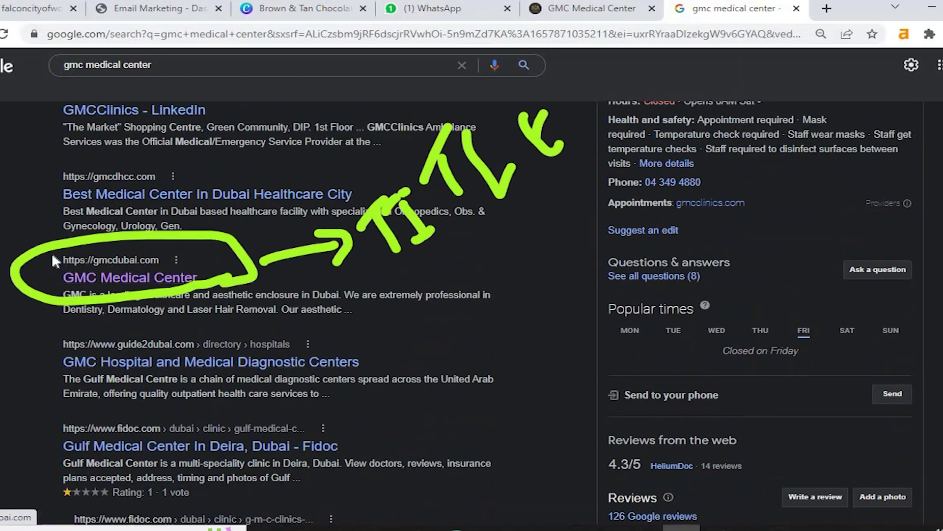
left_click_drag(60, 273, 193, 278)
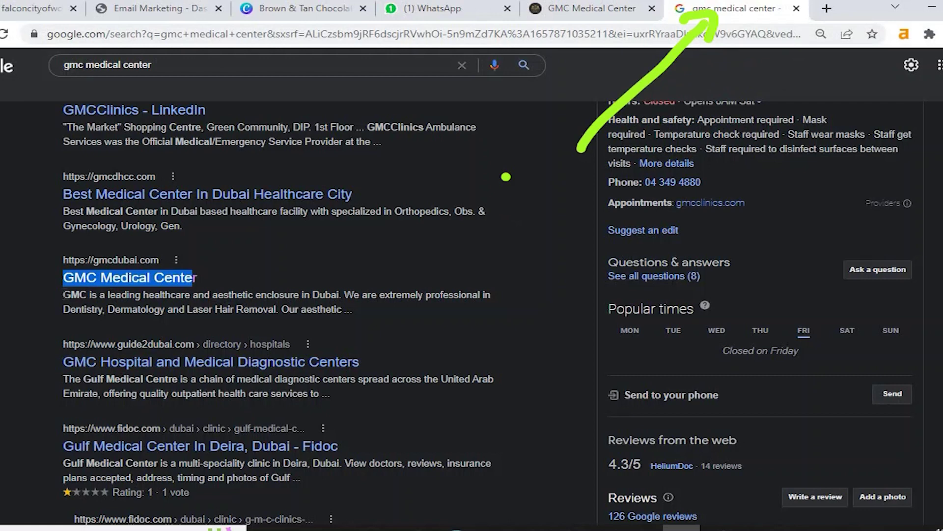
left_click_drag(62, 295, 343, 315)
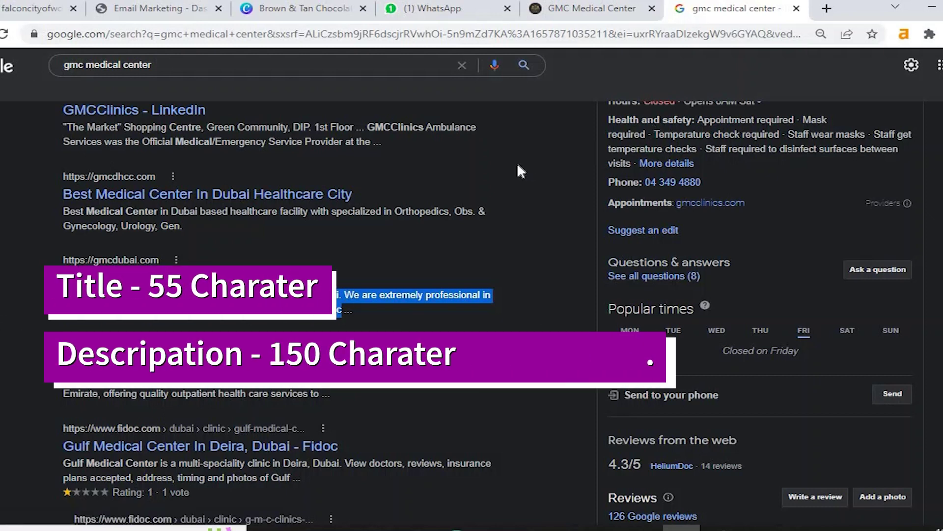
Step: Open gmcdubai.com from the results, find 'GMC' on the homepage, and view its HTML source
left_click(197, 277)
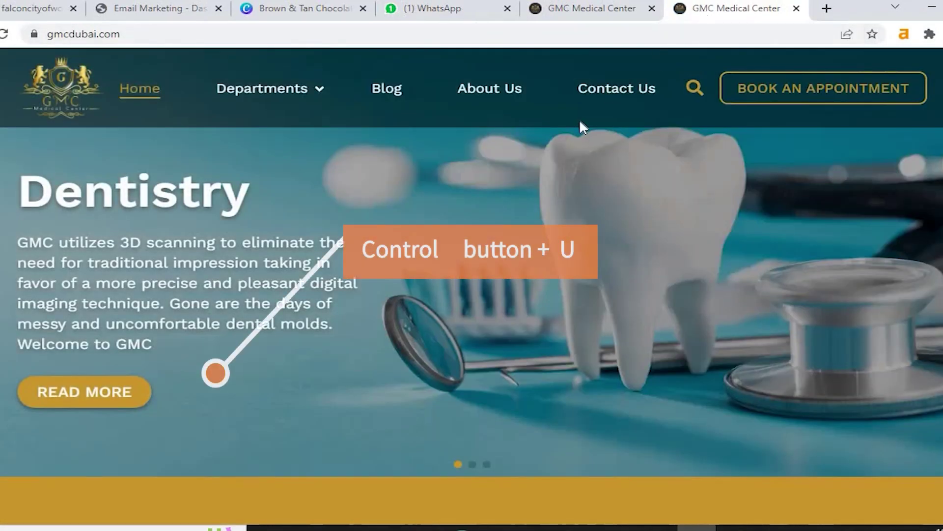
key("ctrl+f")
type("GMC")
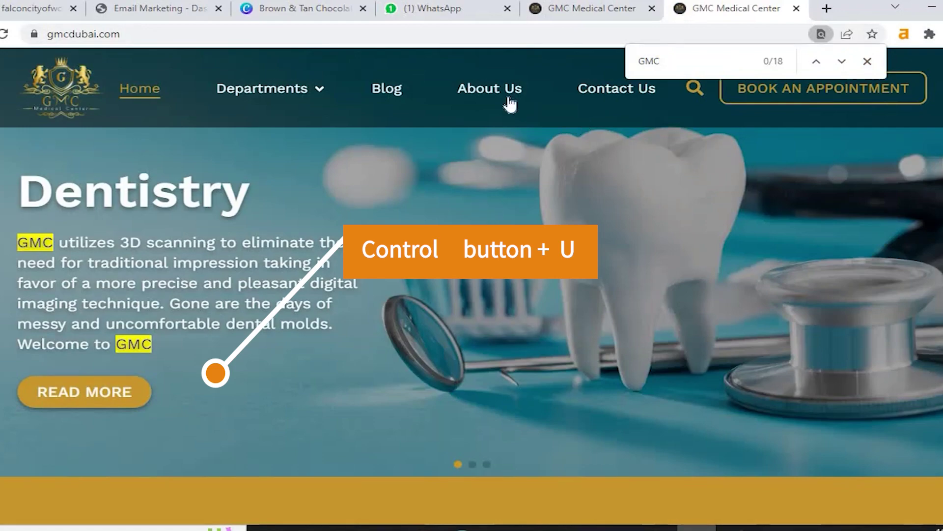
key("ctrl+u")
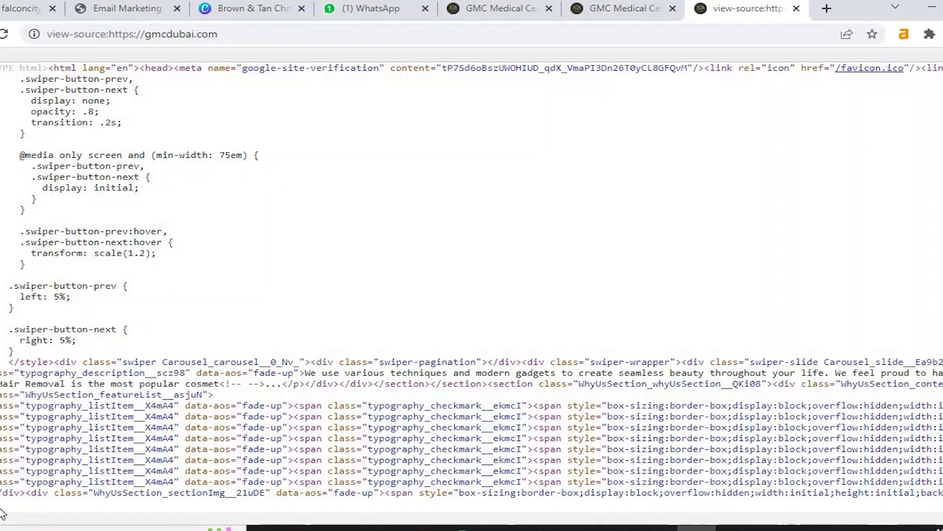
Step: Find 'title' in the source and select the GMC Medical Center <title> tag
key("ctrl+f")
type("title")
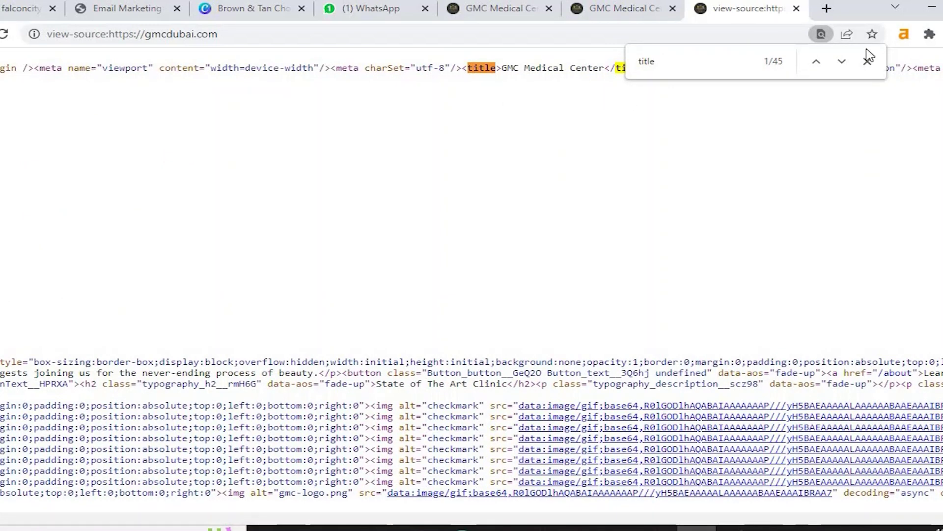
key("Escape")
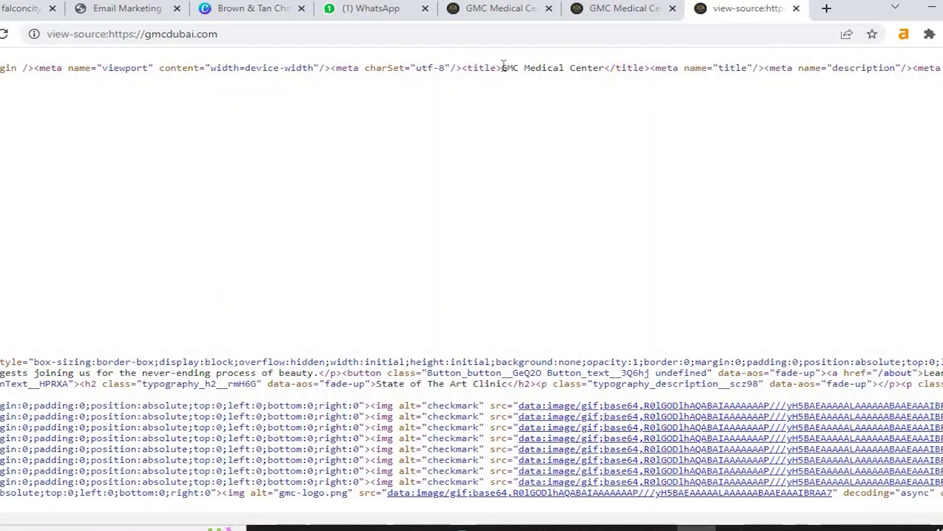
left_click_drag(506, 68, 605, 69)
left_click_drag(463, 68, 608, 72)
left_click(588, 164)
scroll(471, 275, "left", 10)
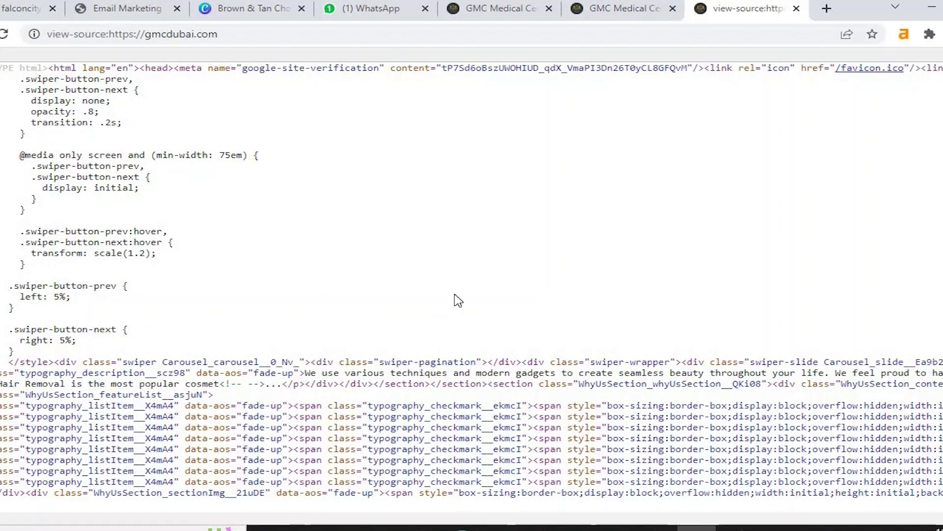
Step: Find 'desc' in the source and select the description paragraph's markup
key("ctrl+f")
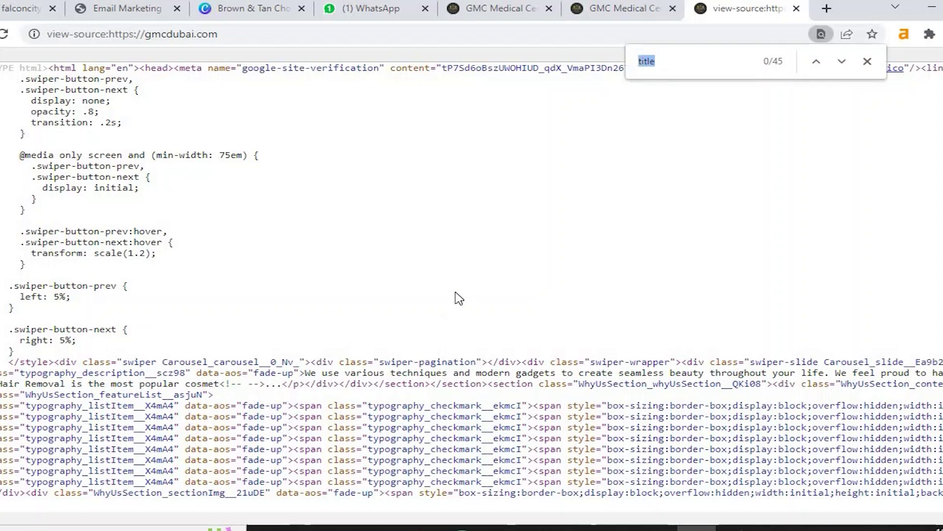
type("desc")
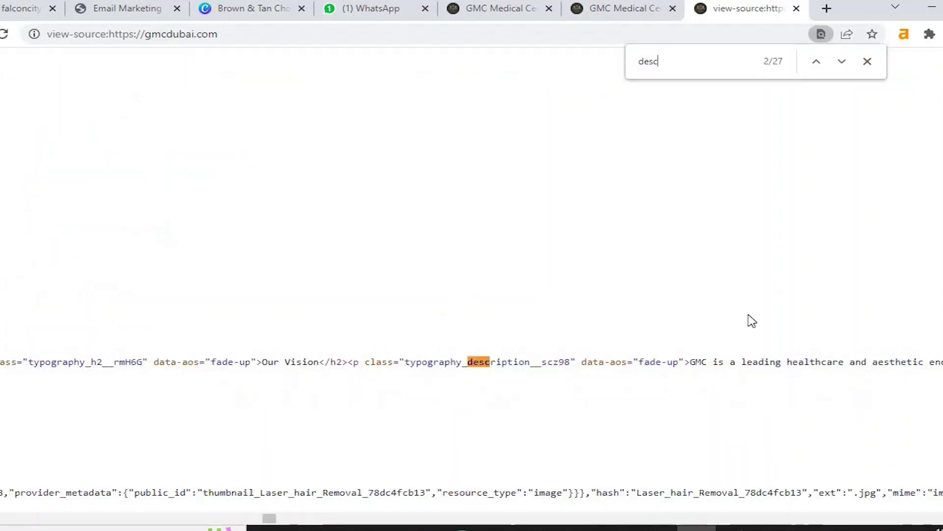
left_click_drag(689, 362, 878, 362)
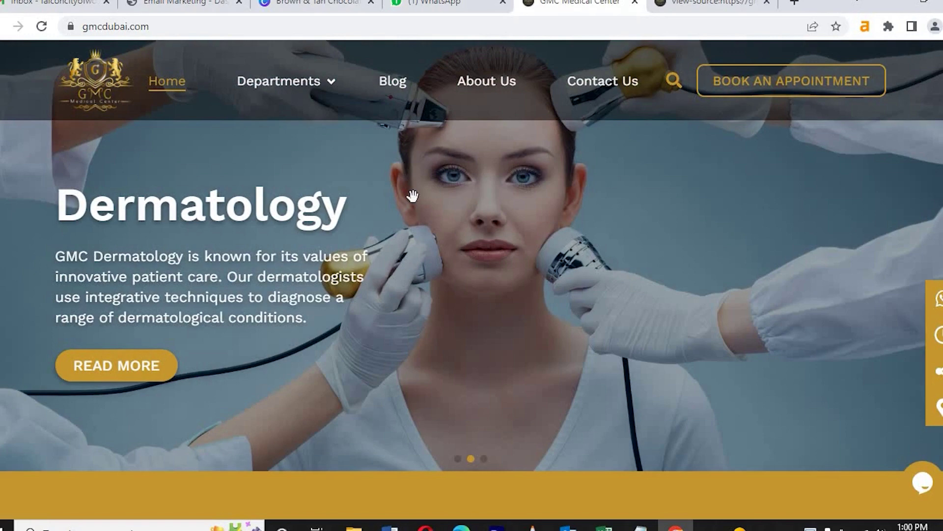
Step: In the homepage source, search 'im' and select the 'Laser hair Removal.jpg' alt text
key("ctrl+u")
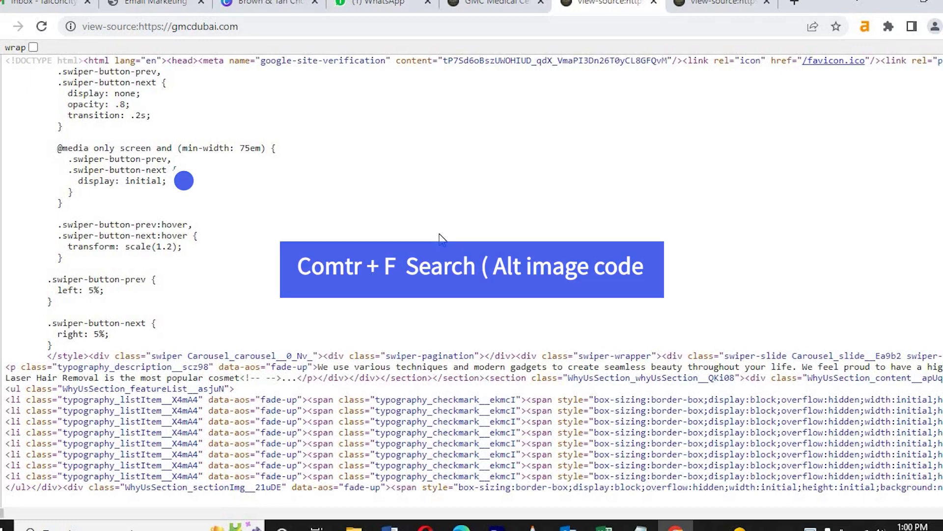
key("ctrl+f")
type("img")
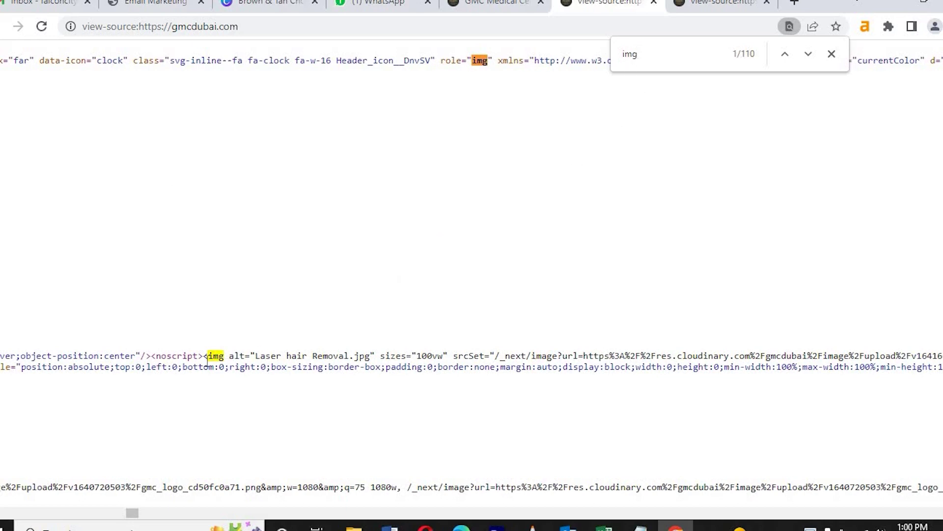
left_click_drag(255, 357, 349, 349)
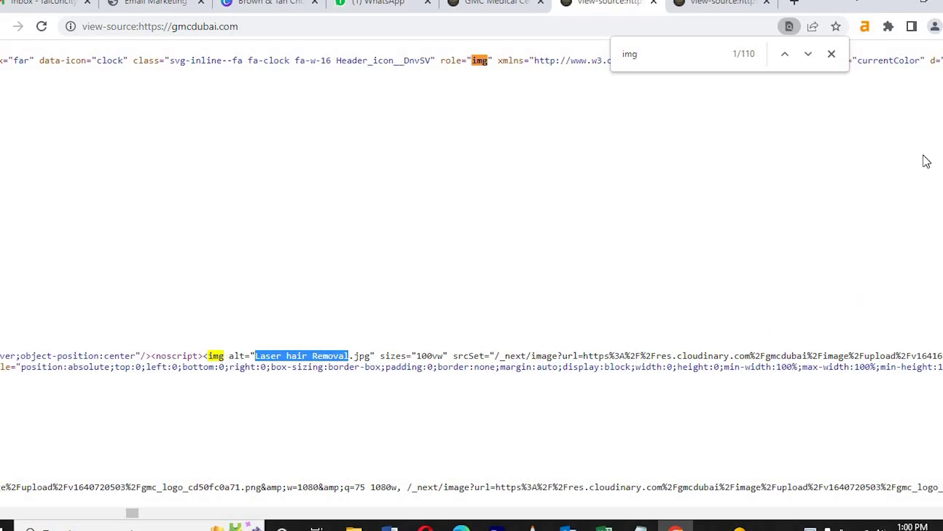
left_click(476, 296)
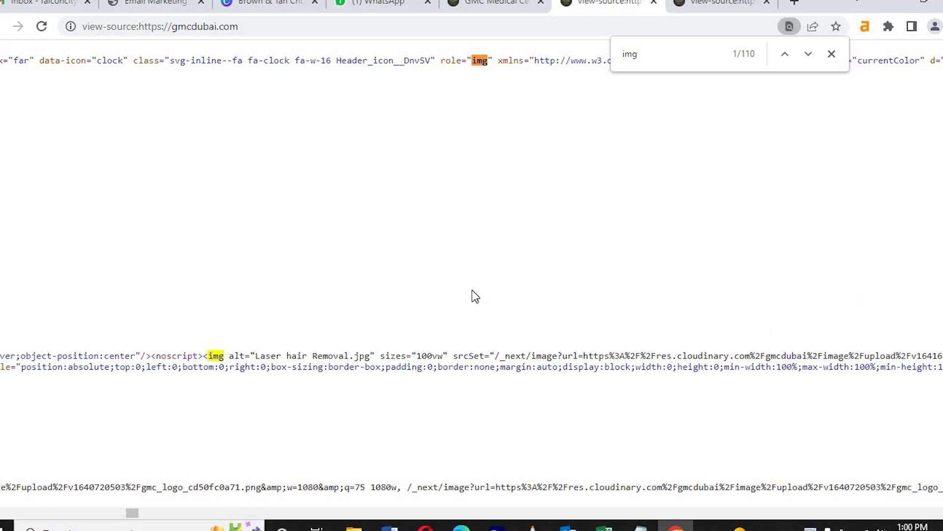
scroll(476, 297, "left", 1)
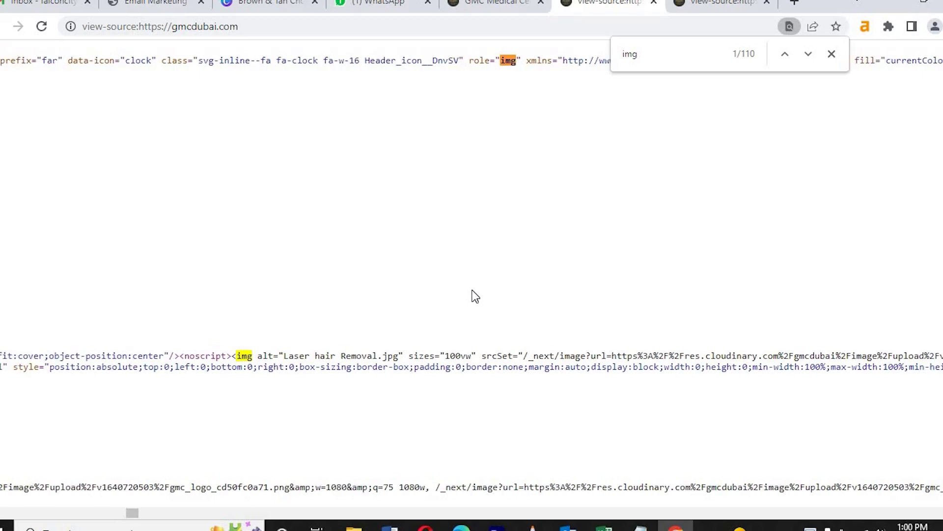
Step: Step through later img matches, highlight the Laser hair Removal alt text, then return to the homepage tab
left_click(807, 54)
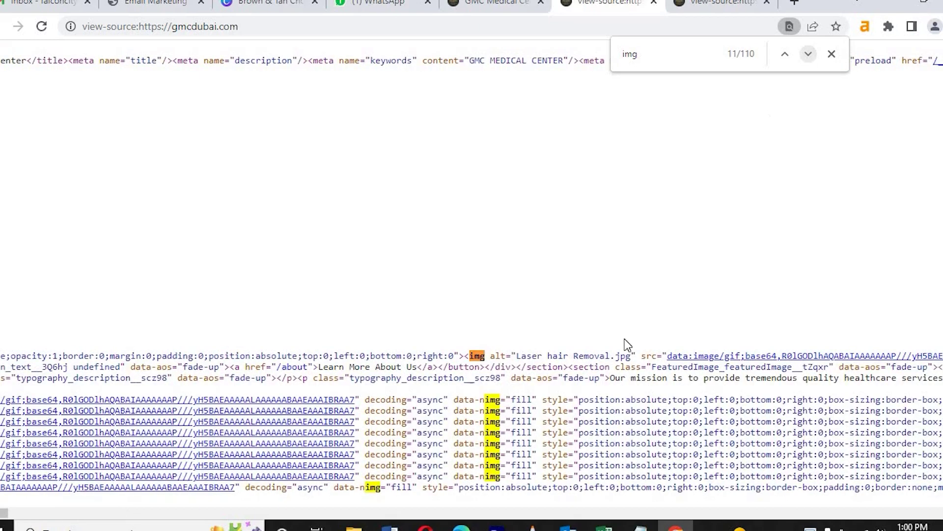
left_click(807, 58)
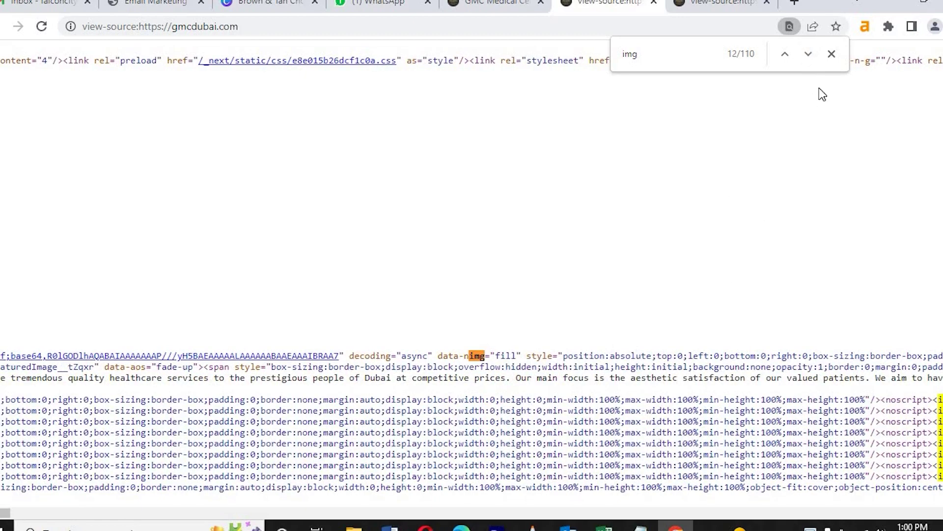
left_click(809, 54)
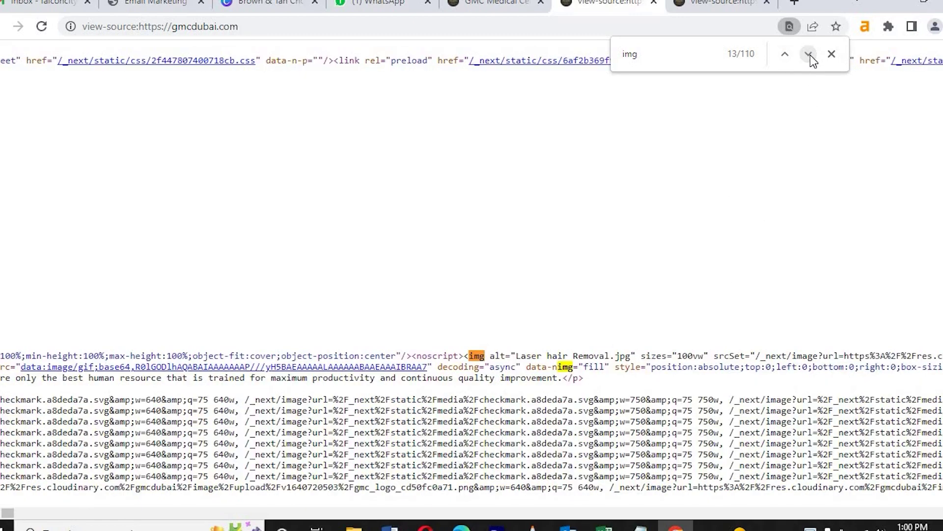
left_click_drag(516, 357, 599, 357)
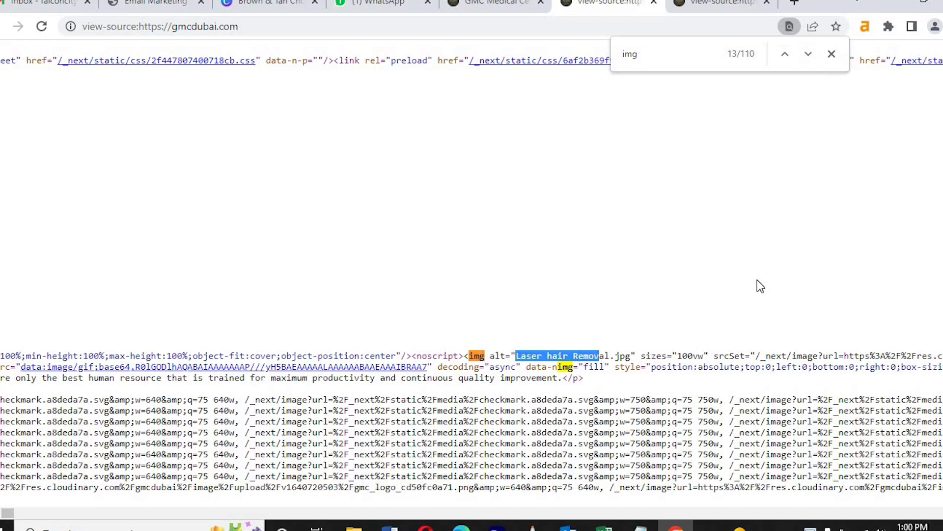
left_click(729, 62)
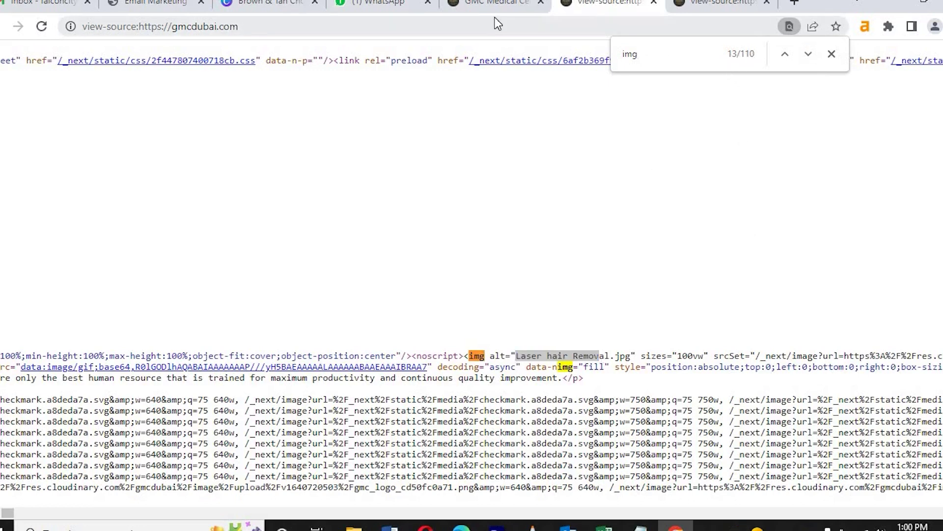
left_click(494, 5)
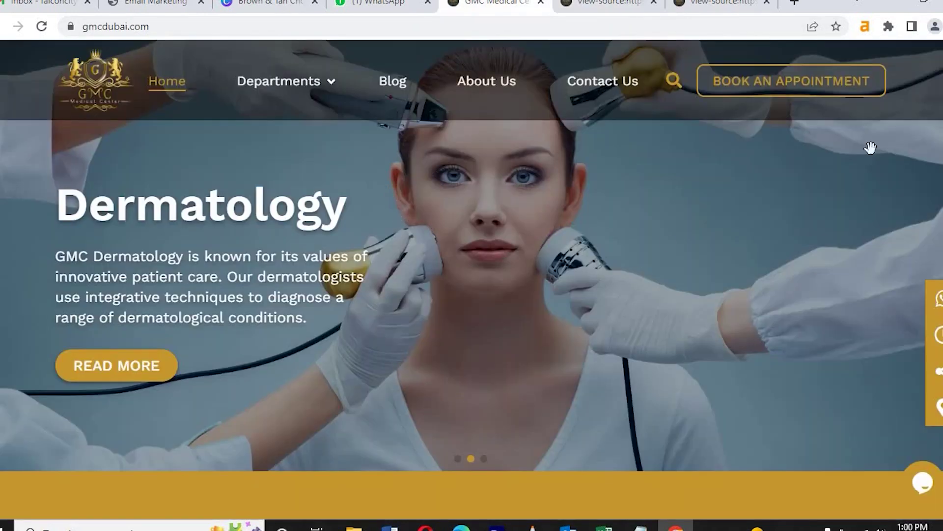
Step: Scroll to Our Departments and open the Laser Hair Removal page from its image
scroll(871, 147, "down", 10)
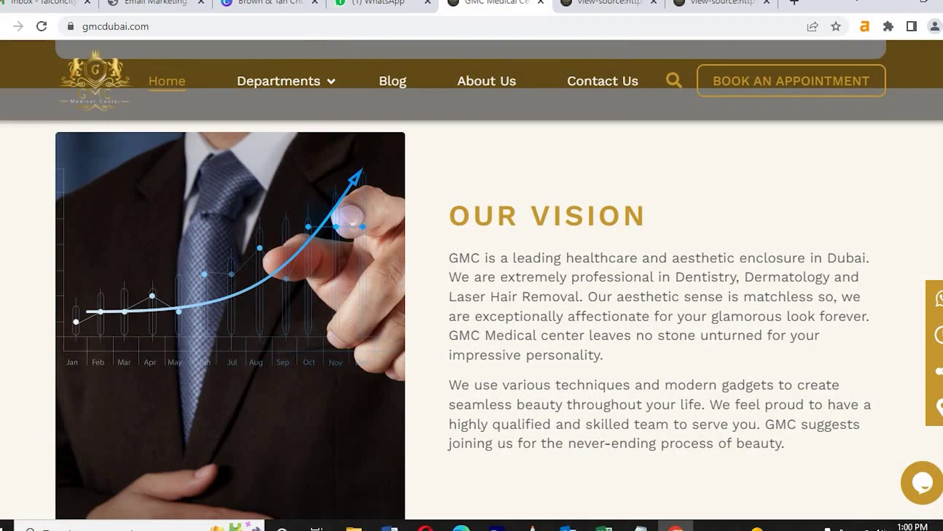
scroll(779, 311, "down", 8)
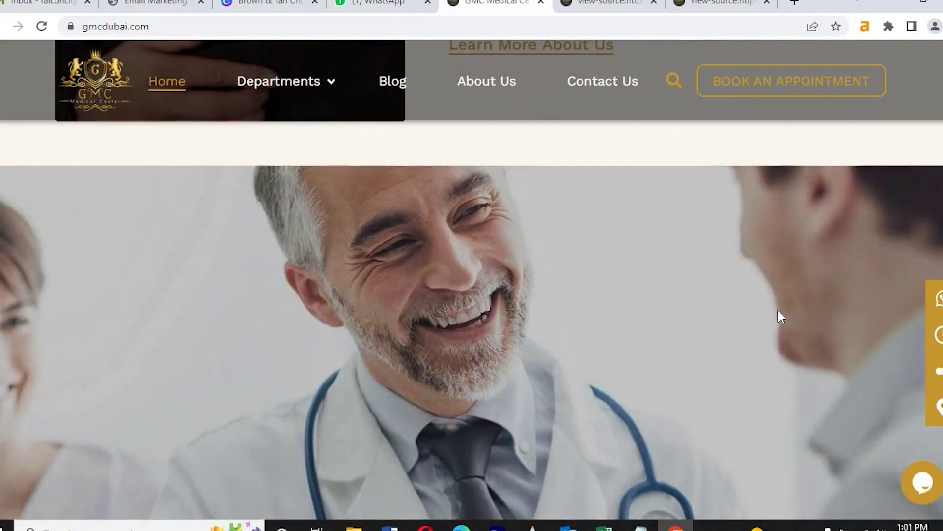
scroll(472, 280, "down", 10)
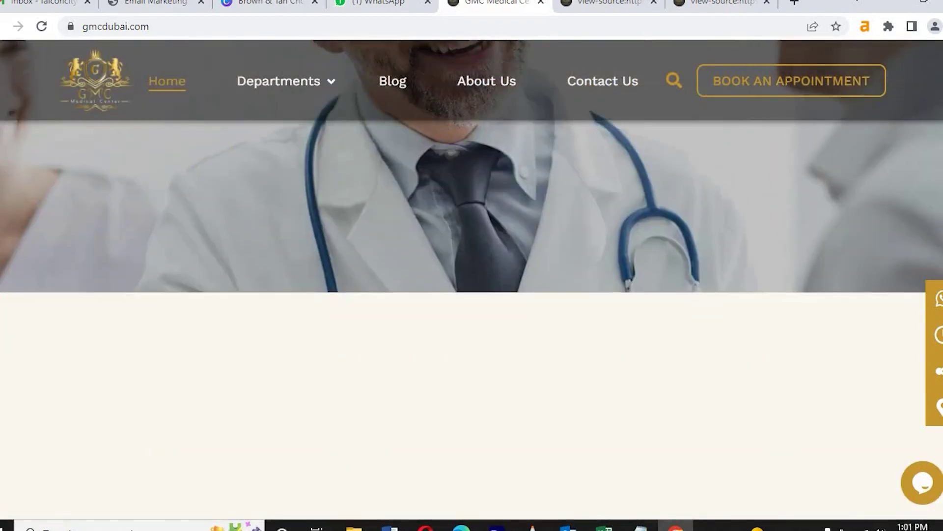
scroll(472, 281, "down", 10)
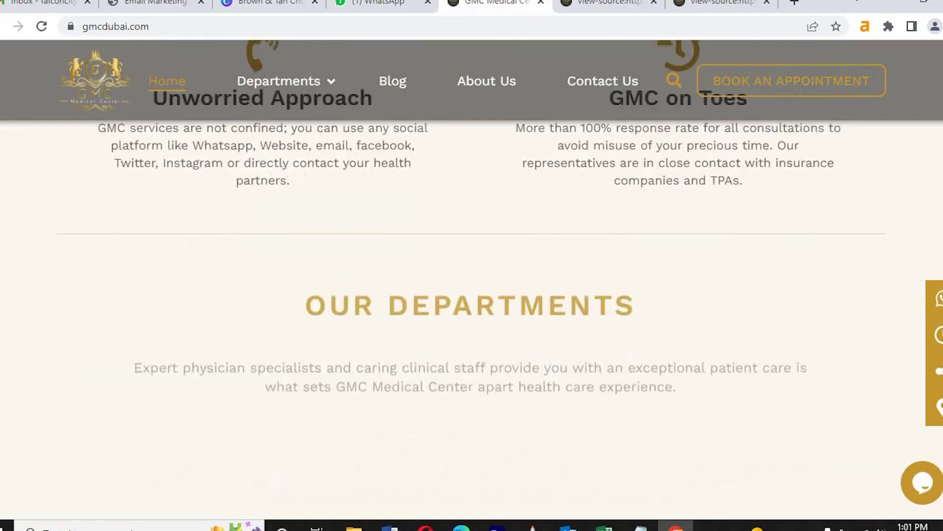
scroll(679, 333, "down", 5)
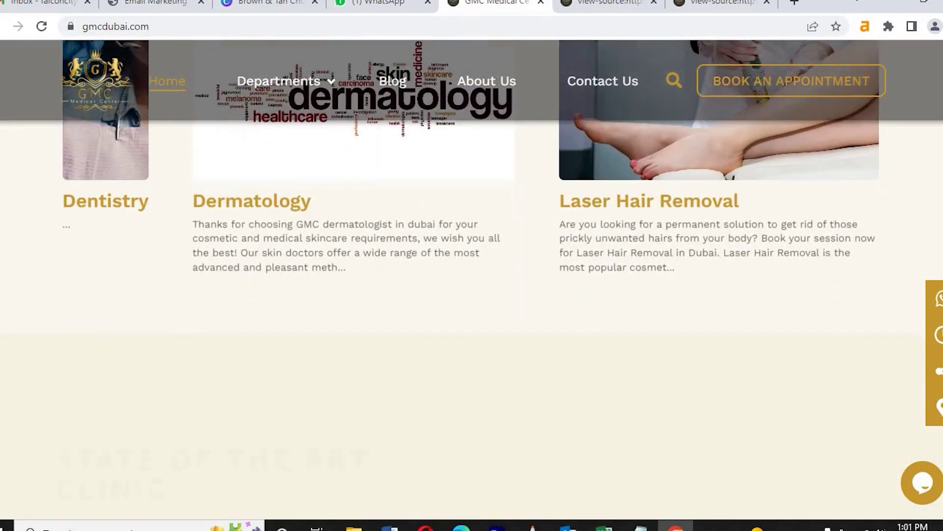
scroll(680, 333, "up", 5)
right_click(629, 301)
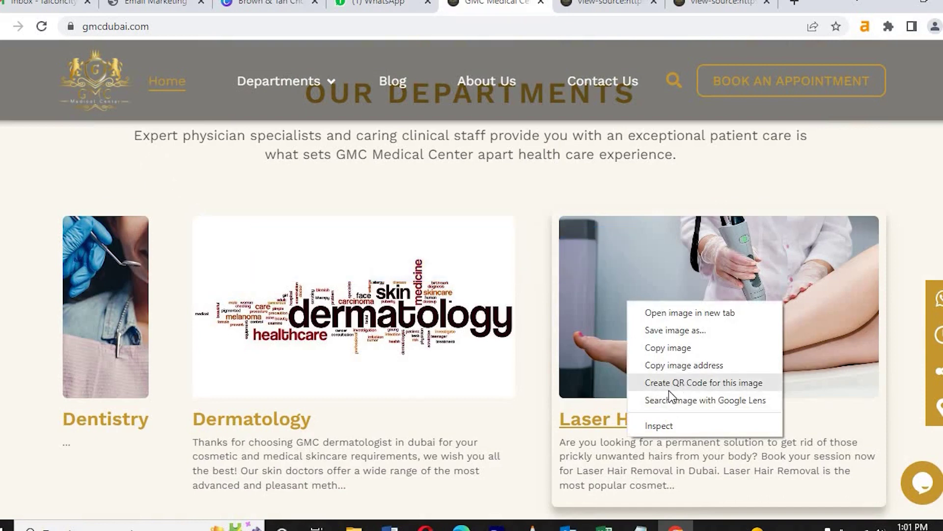
left_click(666, 272)
right_click(666, 272)
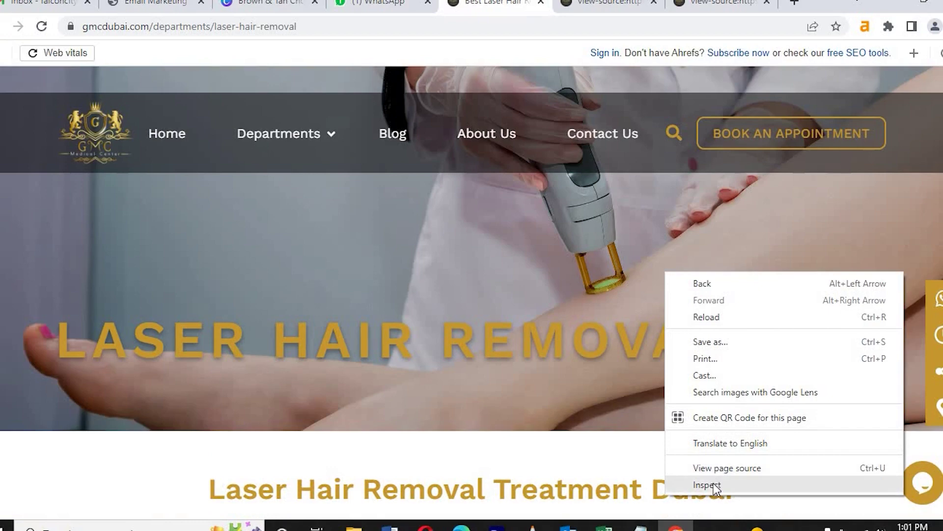
left_click(714, 483)
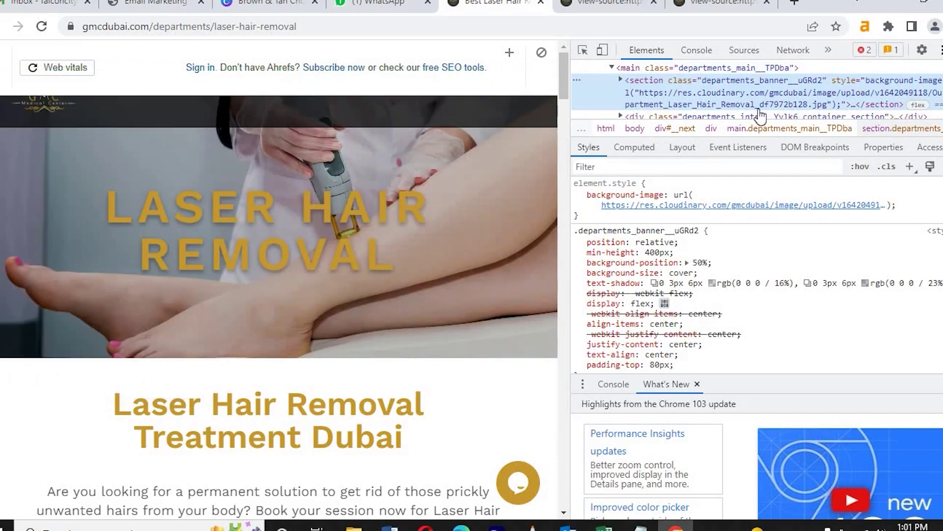
key("F12")
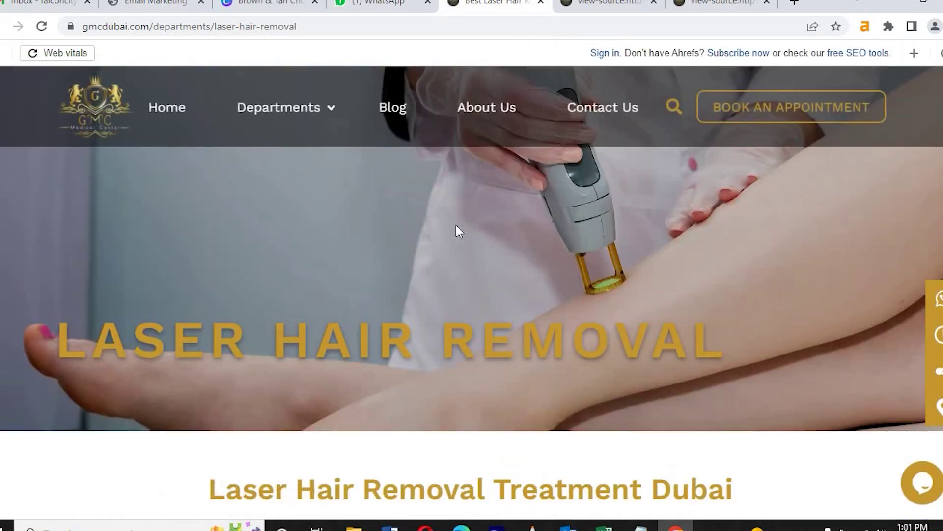